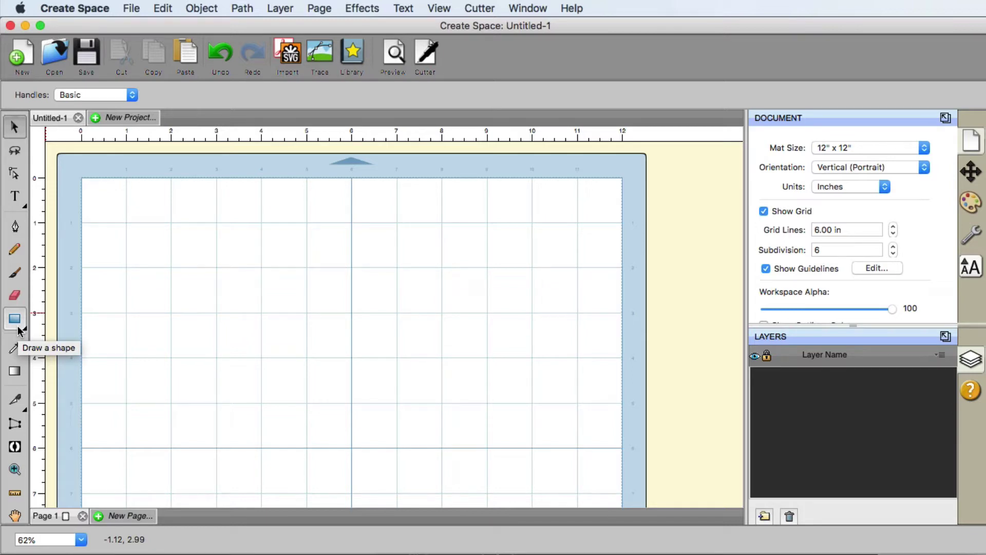
Switch to the Draw a shape tool on the blank 12x12 mat
click(17, 318)
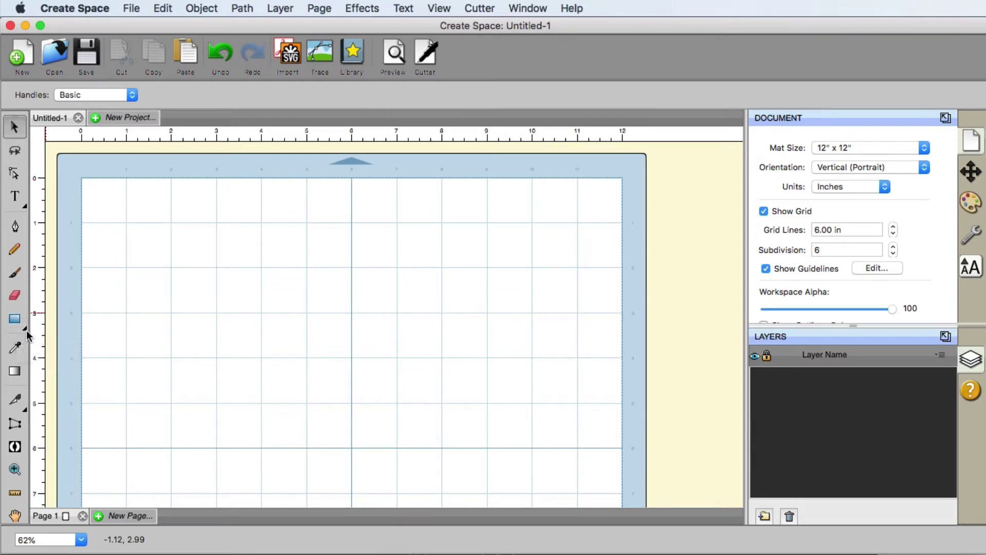
Draw a red circle about 6.02 in across on the mat with the Circle shape tool
click(24, 328)
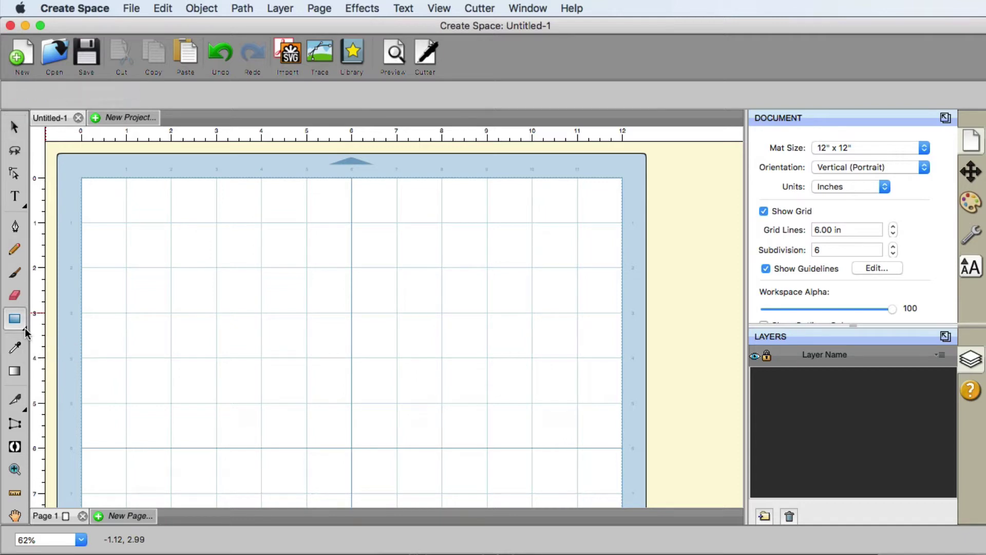
click(24, 328)
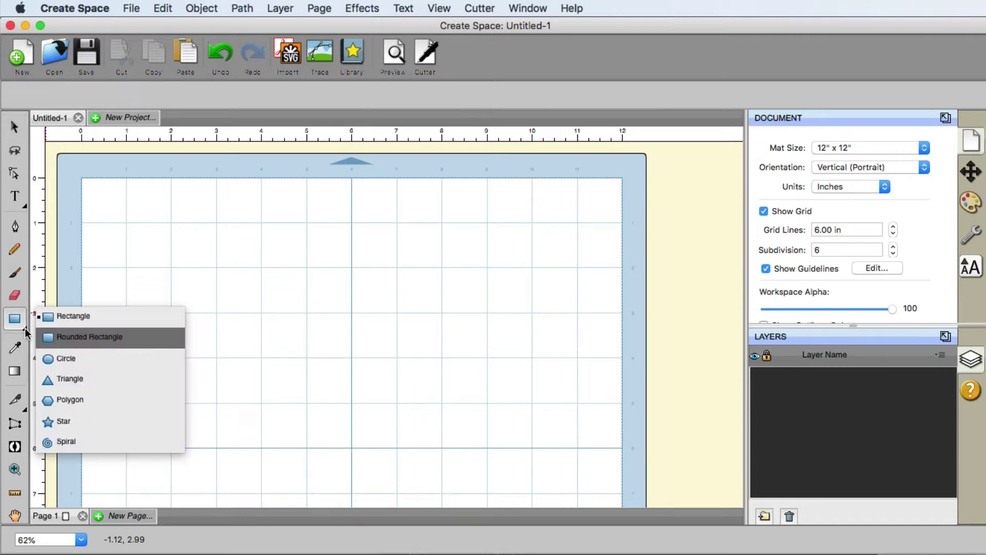
click(94, 358)
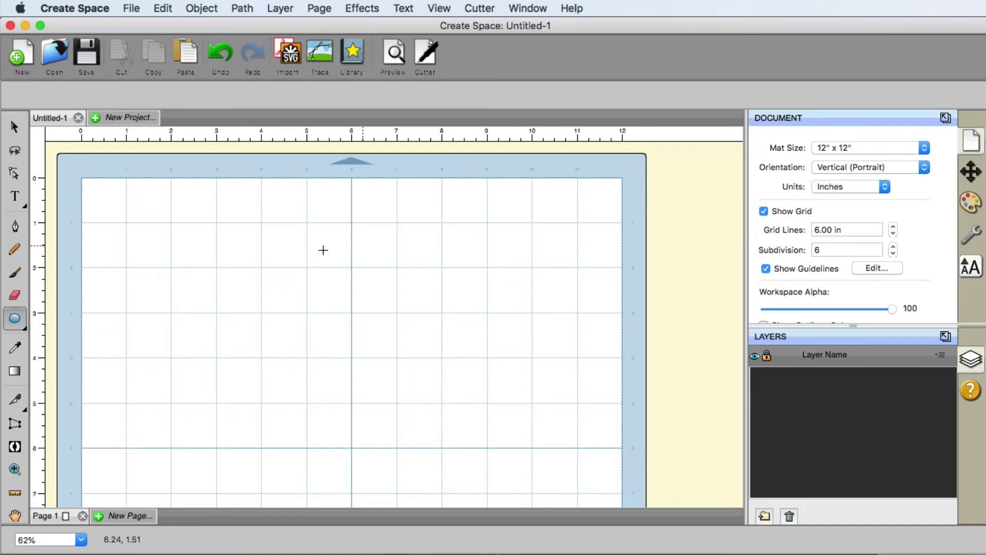
drag(196, 262, 266, 348)
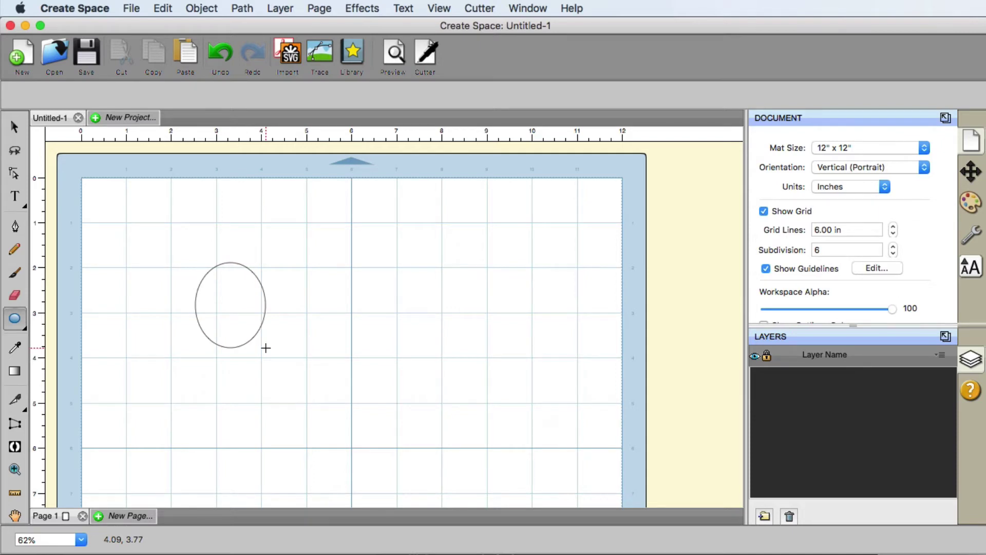
drag(265, 347, 465, 366)
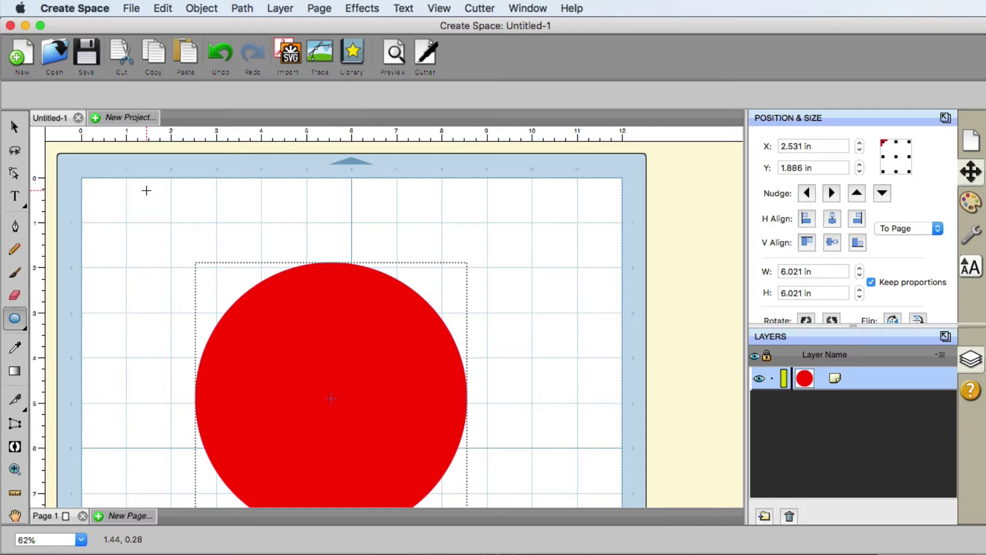
Add the text 'SUMMER DAYS ARE HERE' across the top of the mat and switch back to Select
click(15, 195)
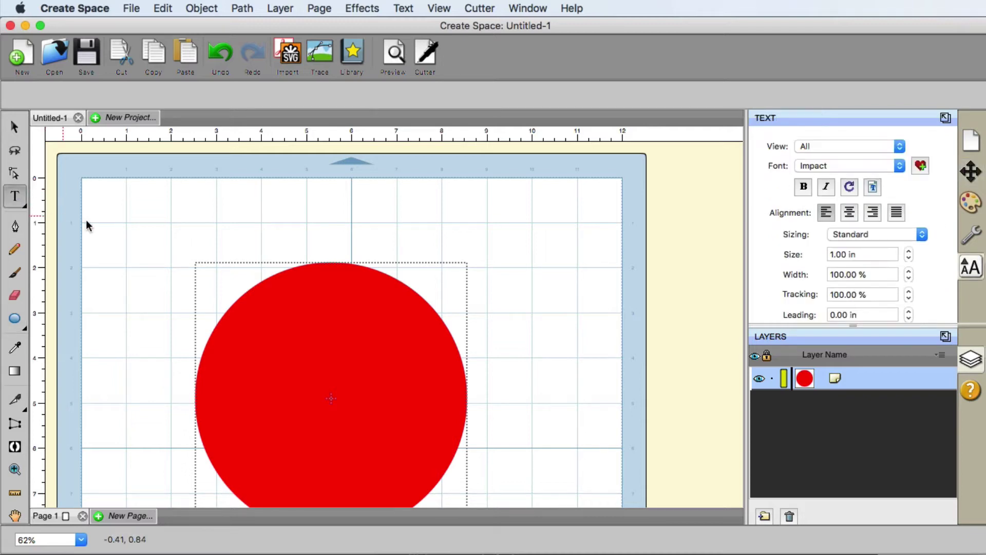
click(137, 212)
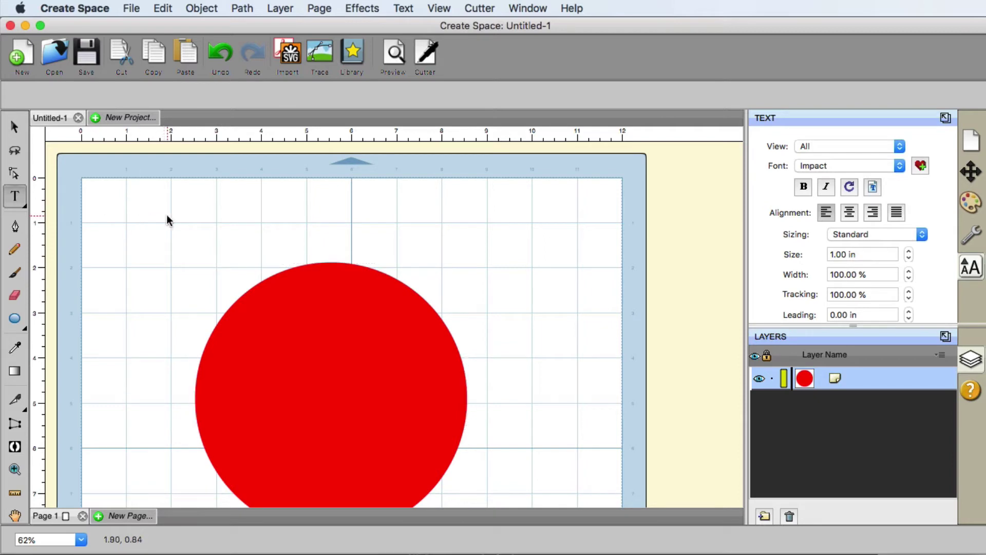
text(SUMMER DAY)
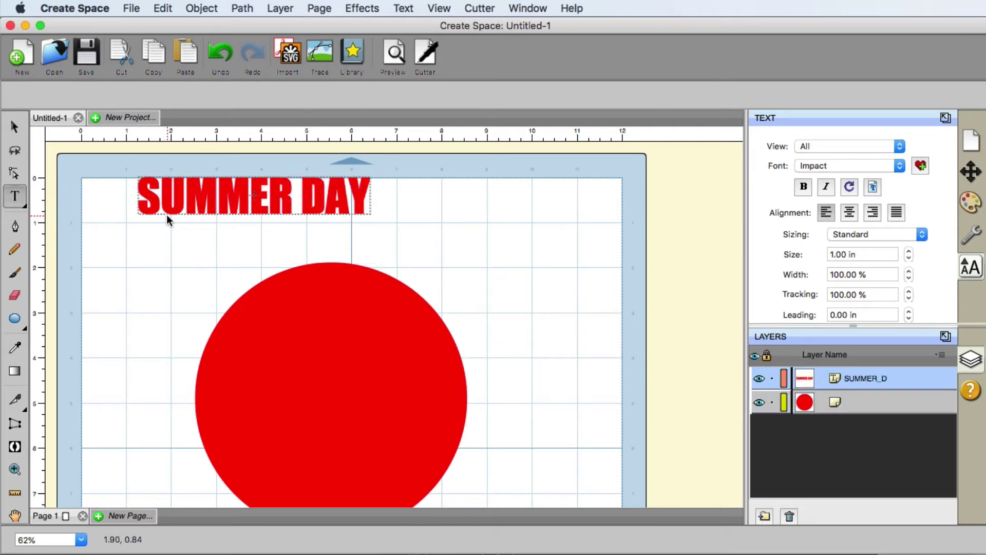
text(S ARE HERE)
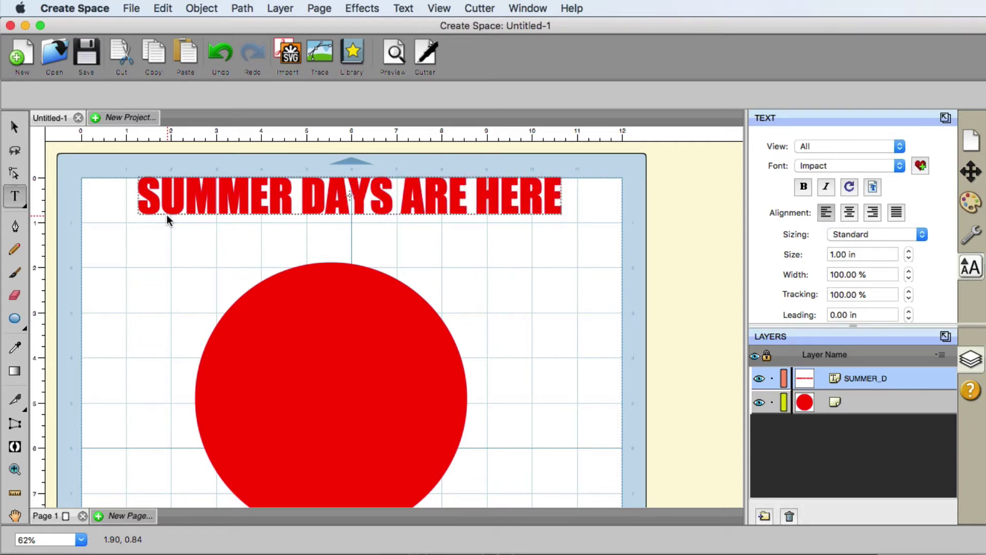
click(16, 128)
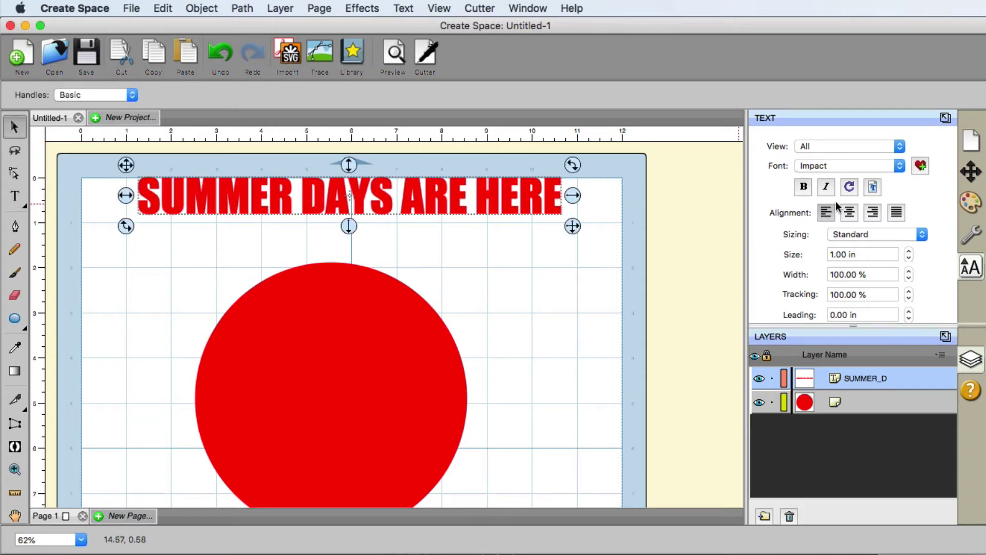
Change the title text's fill colour to black in Fill & Stroke, then deselect it
click(971, 205)
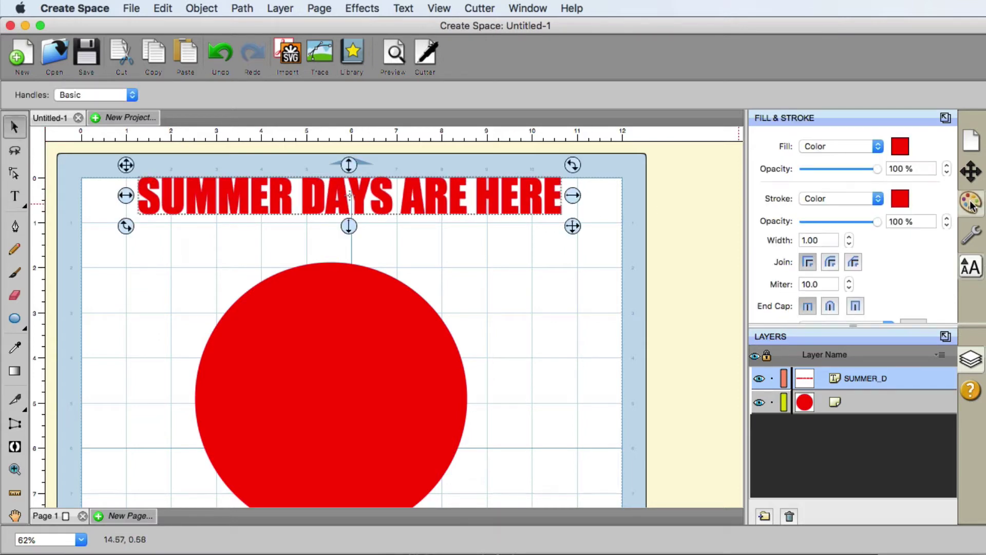
click(895, 148)
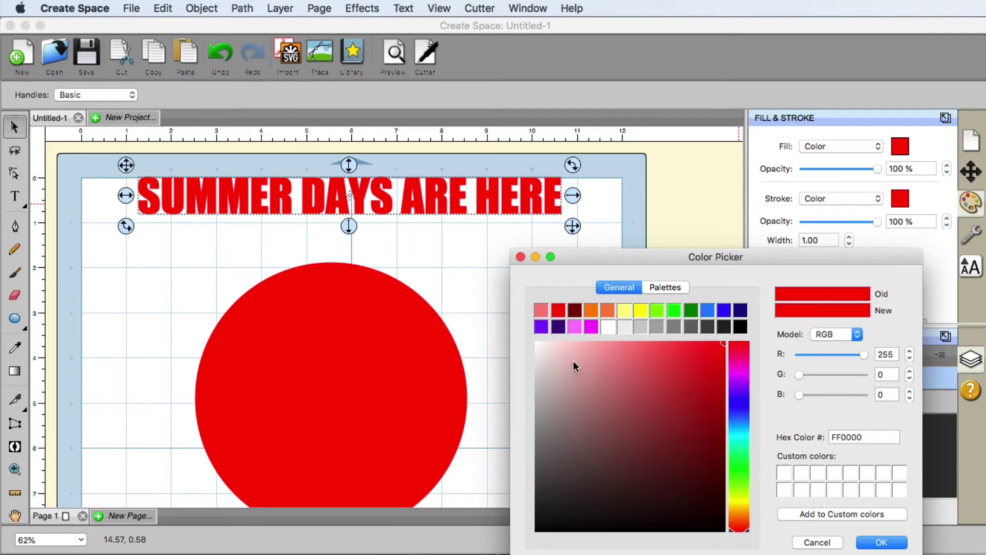
click(742, 327)
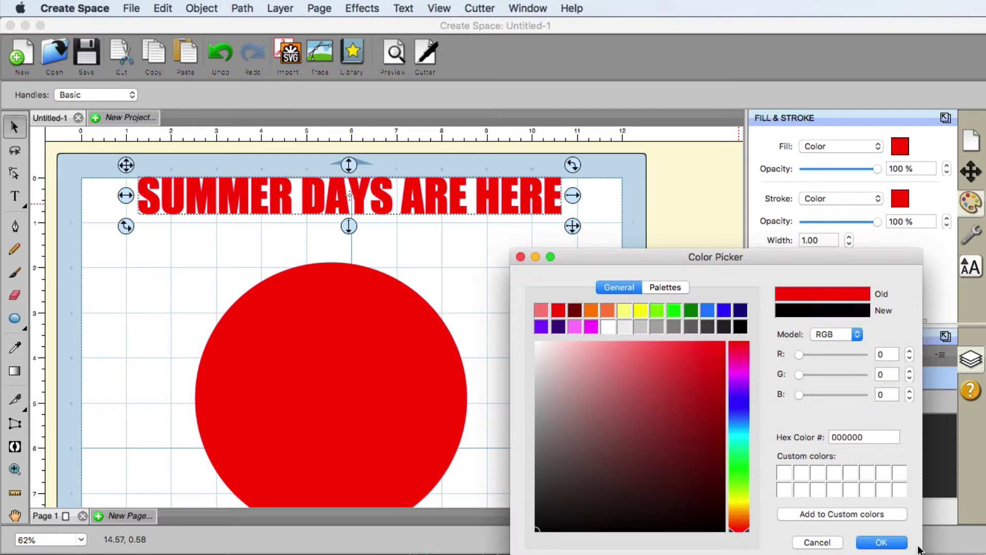
click(886, 543)
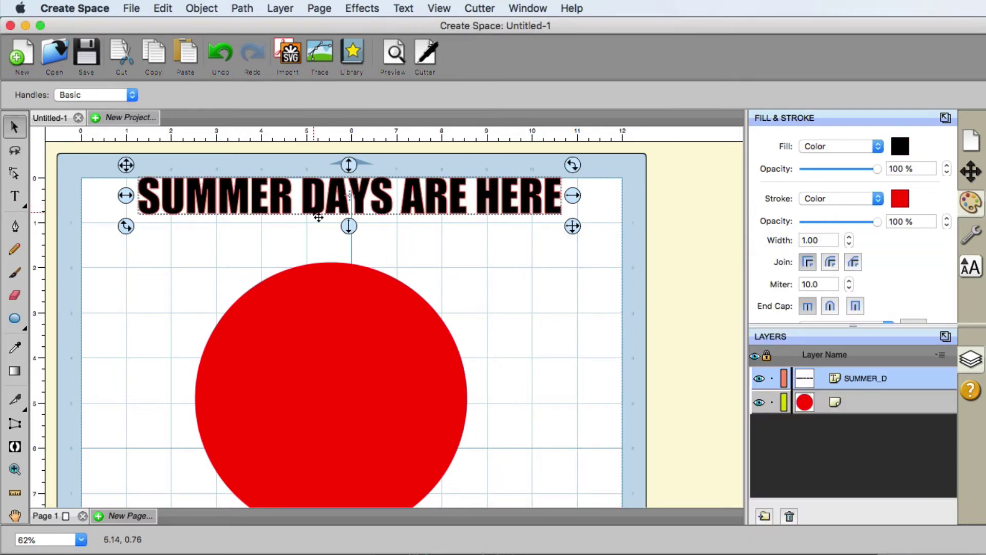
click(151, 274)
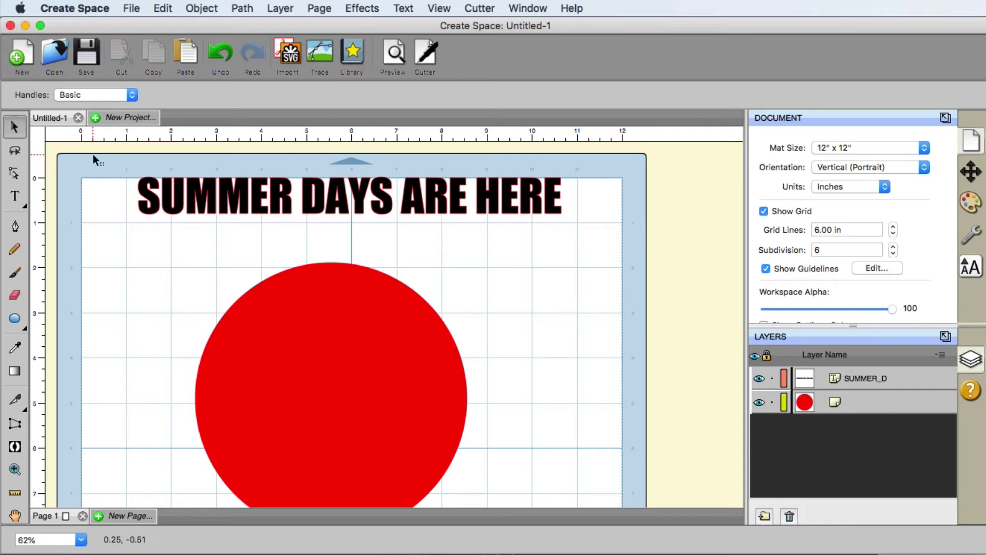
Select the SUMMER DAYS ARE HERE text together with the red circle and open the Effects menu
drag(95, 155, 607, 227)
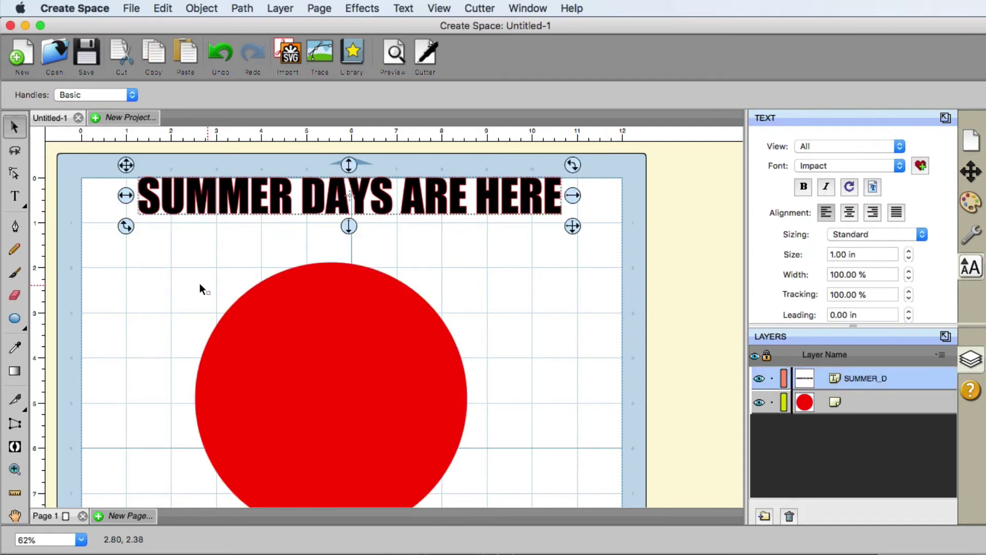
click(89, 187)
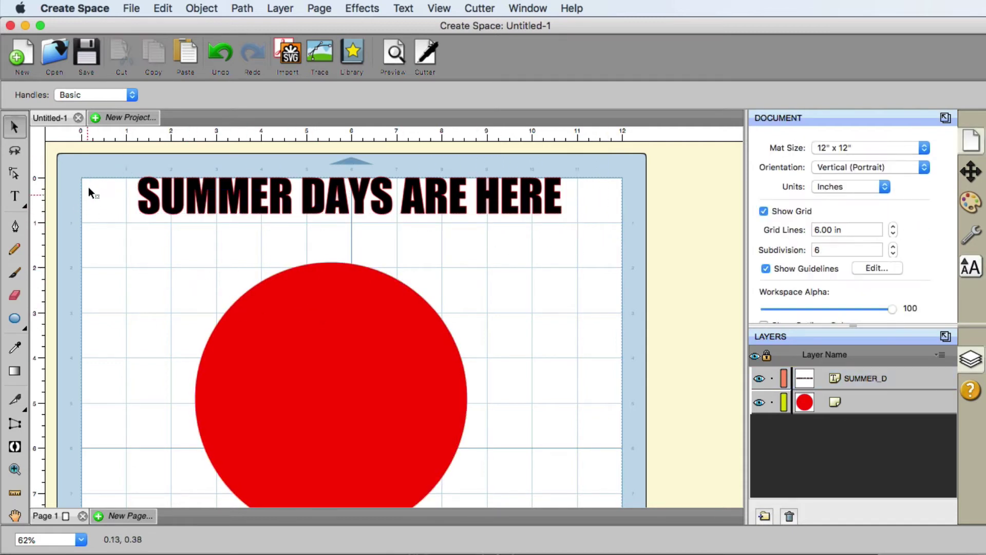
drag(95, 153, 596, 488)
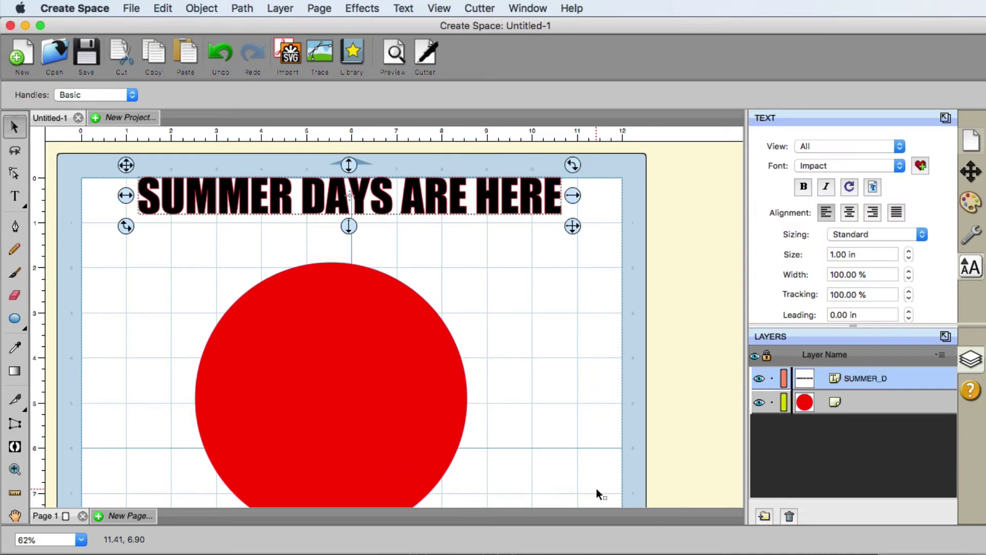
shift+click(346, 400)
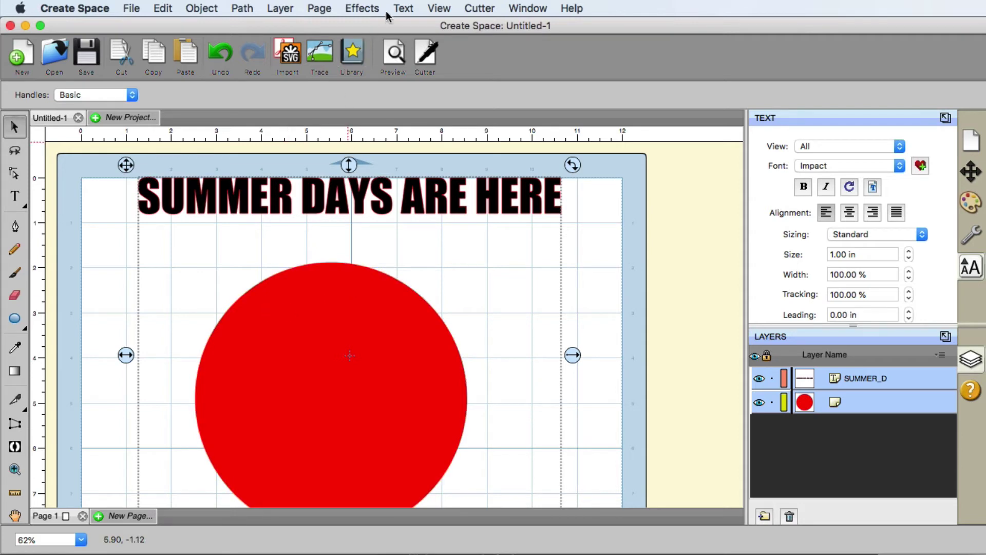
click(364, 8)
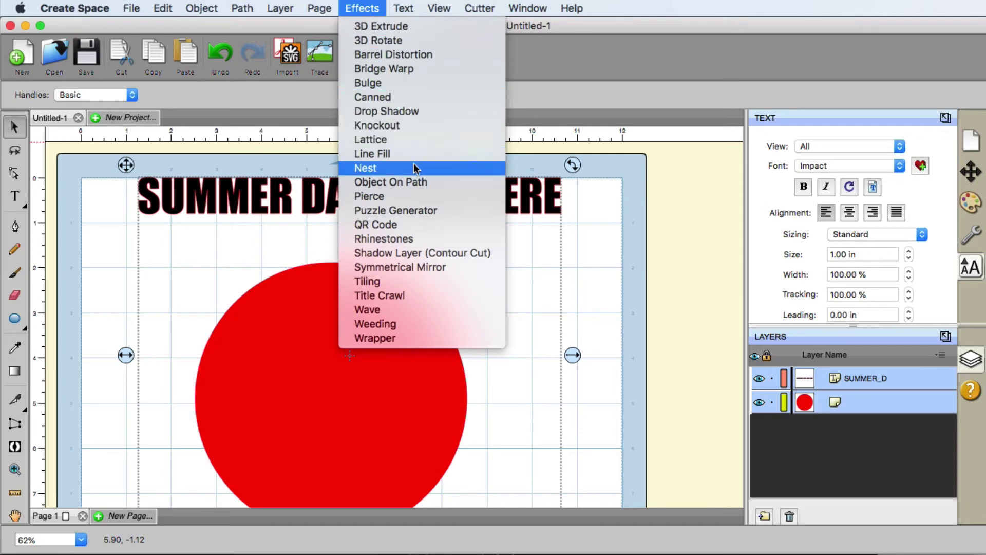
Choose Object On Path, move its dialog off the design, and enable Auto Preview
click(414, 183)
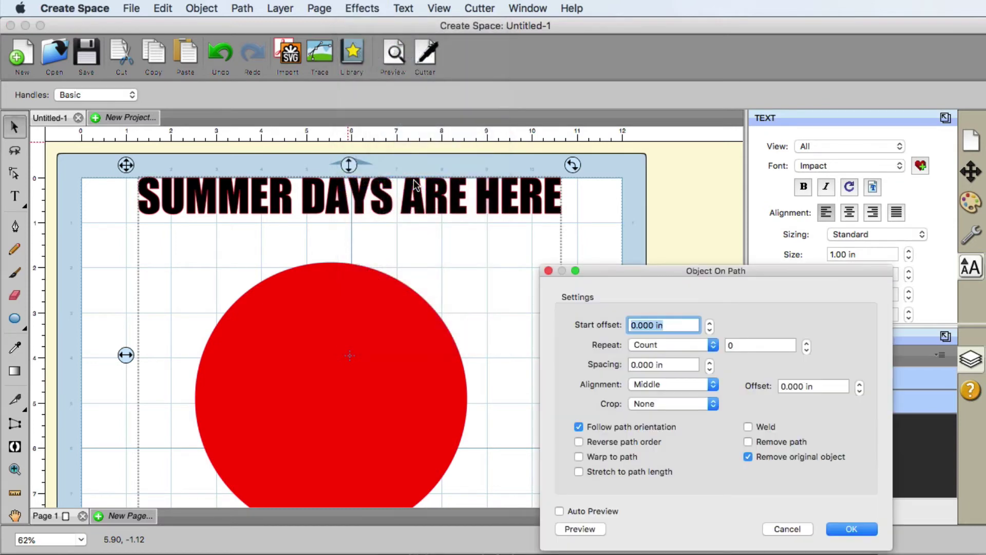
drag(675, 268, 720, 168)
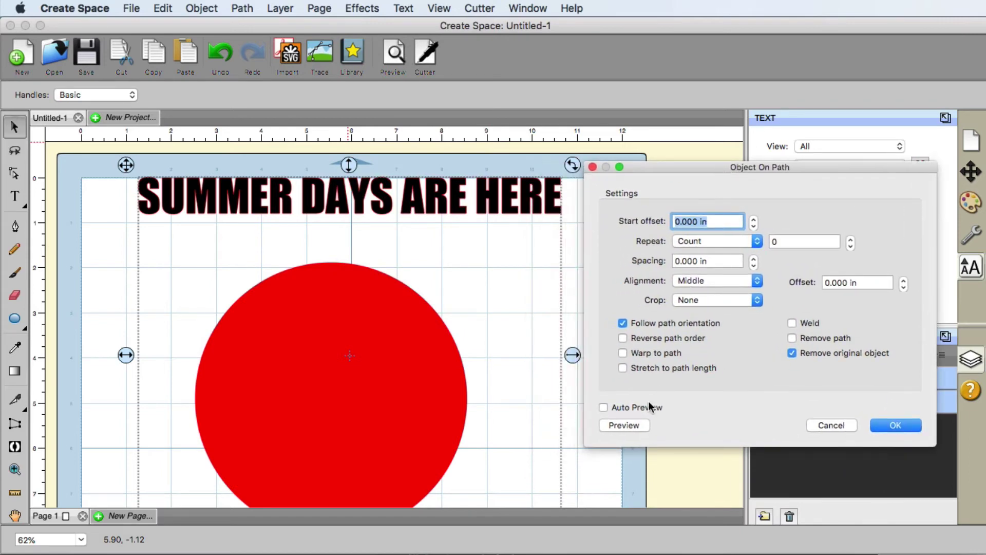
click(604, 408)
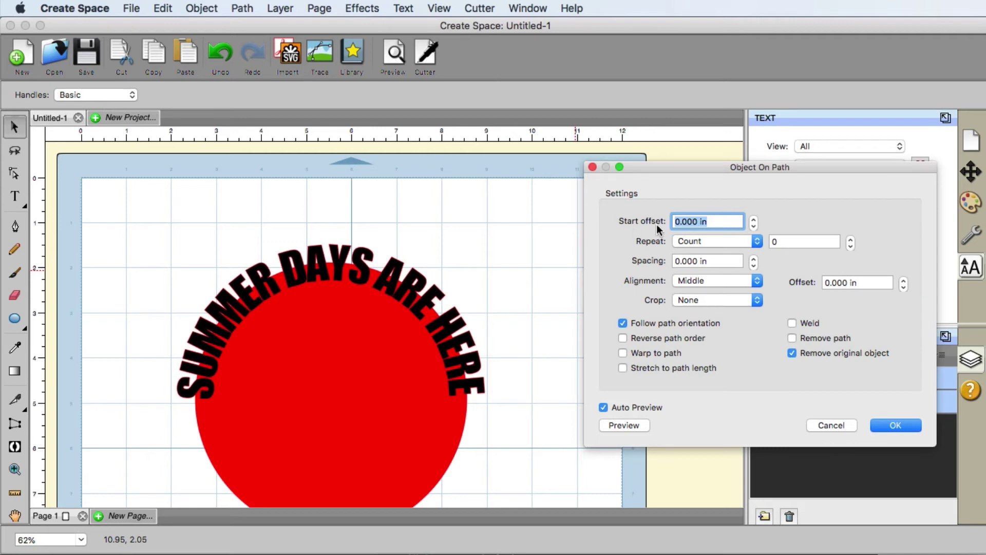
Set the Start offset to 0.05 in with the stepper arrows
click(754, 220)
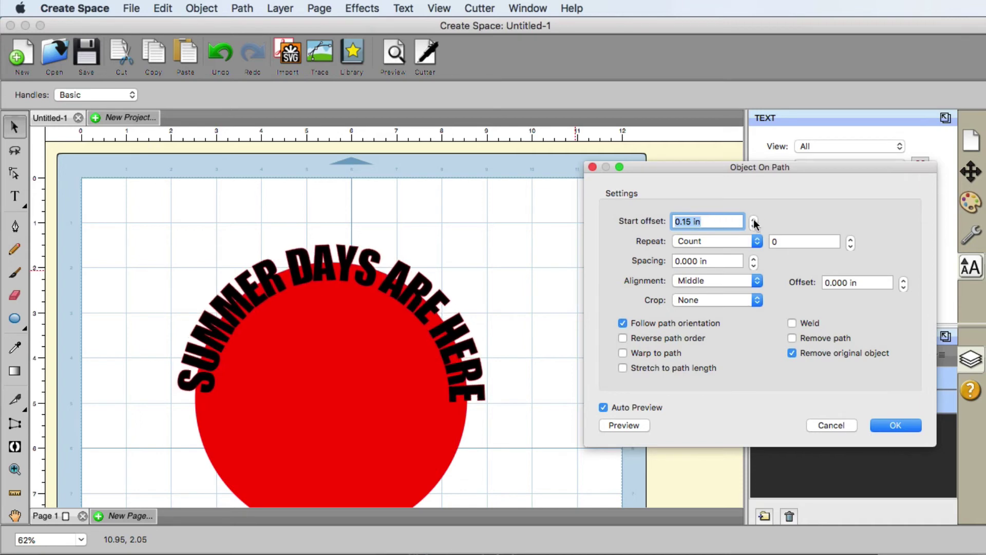
click(754, 227)
click(753, 227)
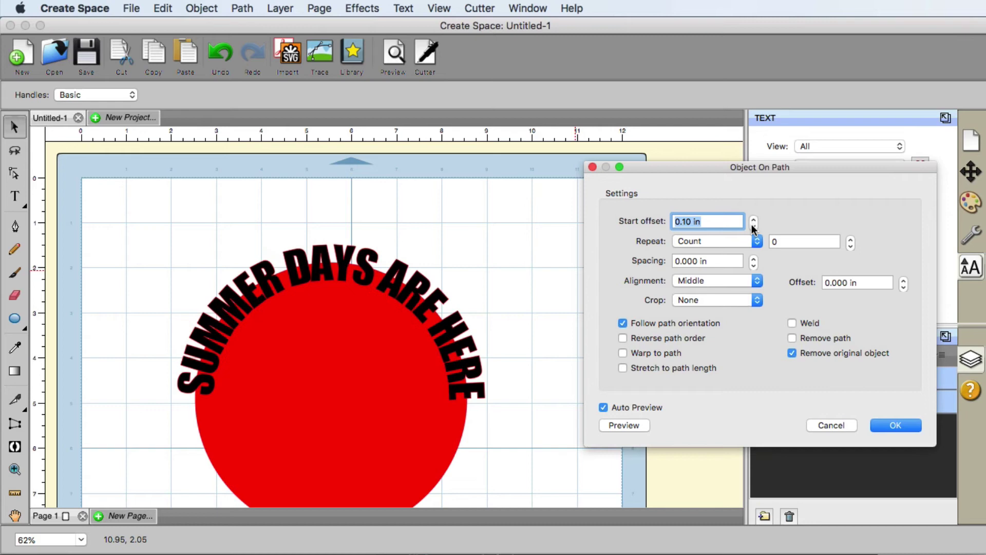
click(754, 227)
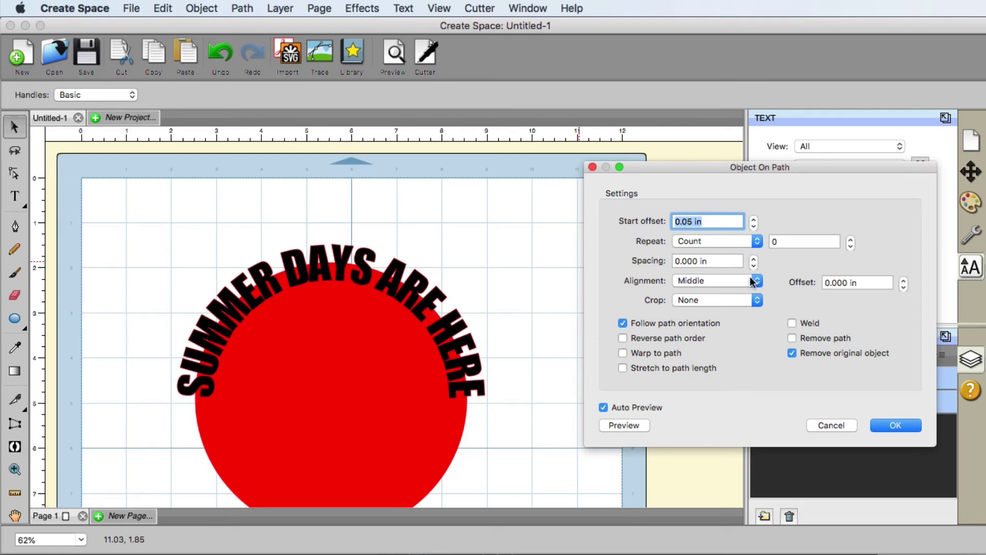
click(698, 282)
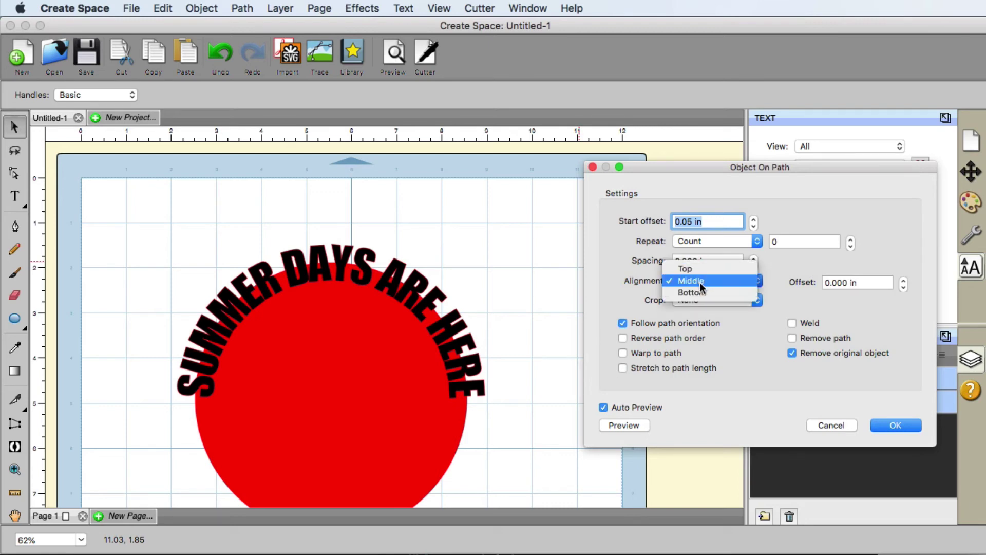
click(699, 269)
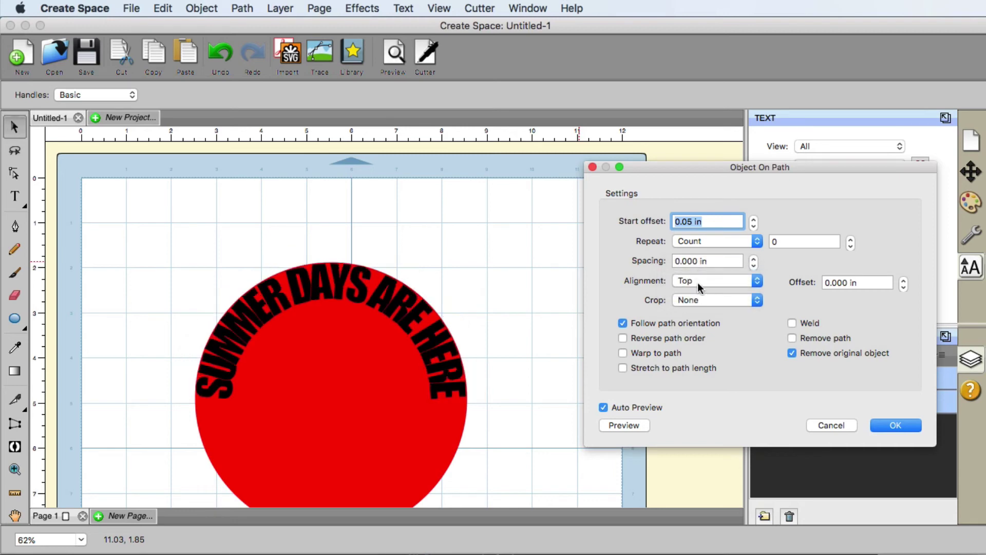
click(698, 282)
click(694, 300)
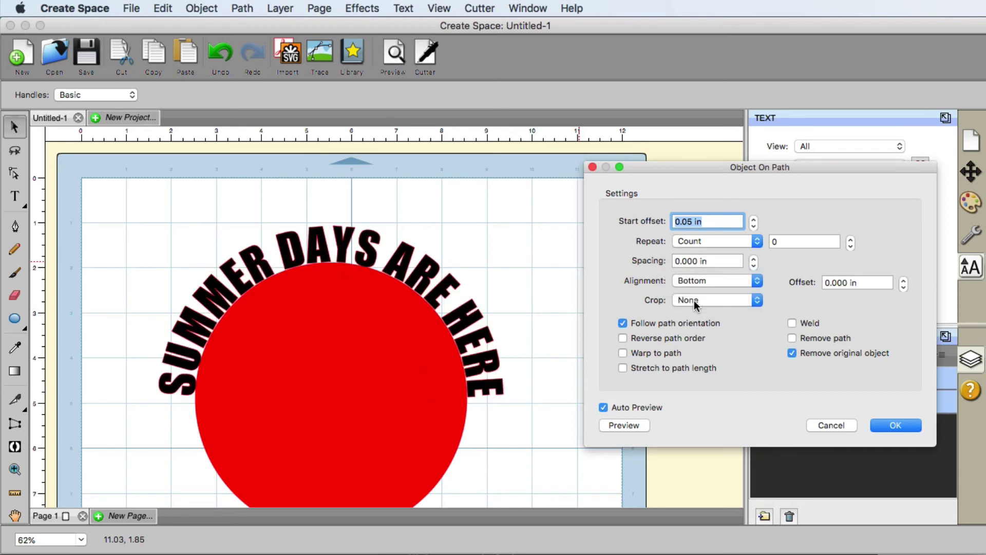
click(697, 282)
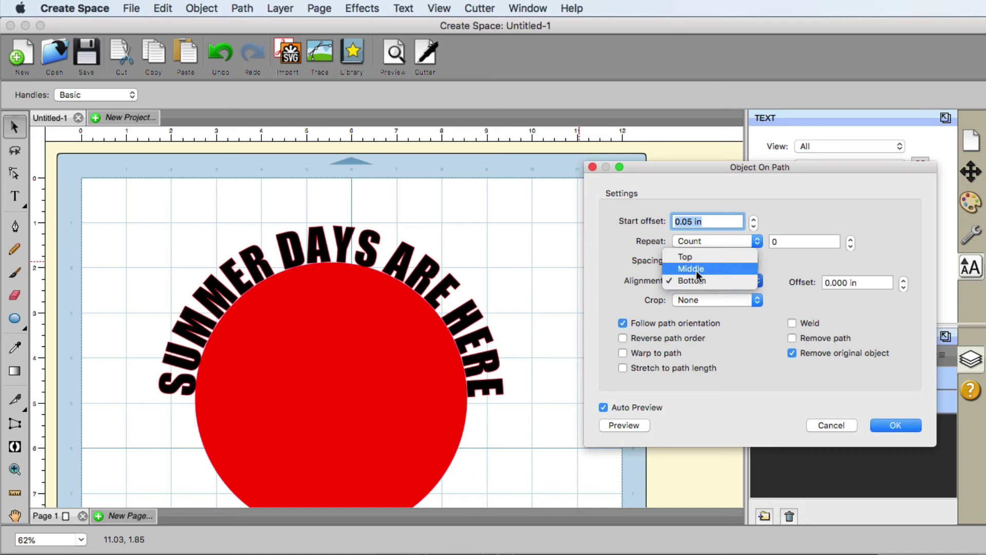
click(696, 270)
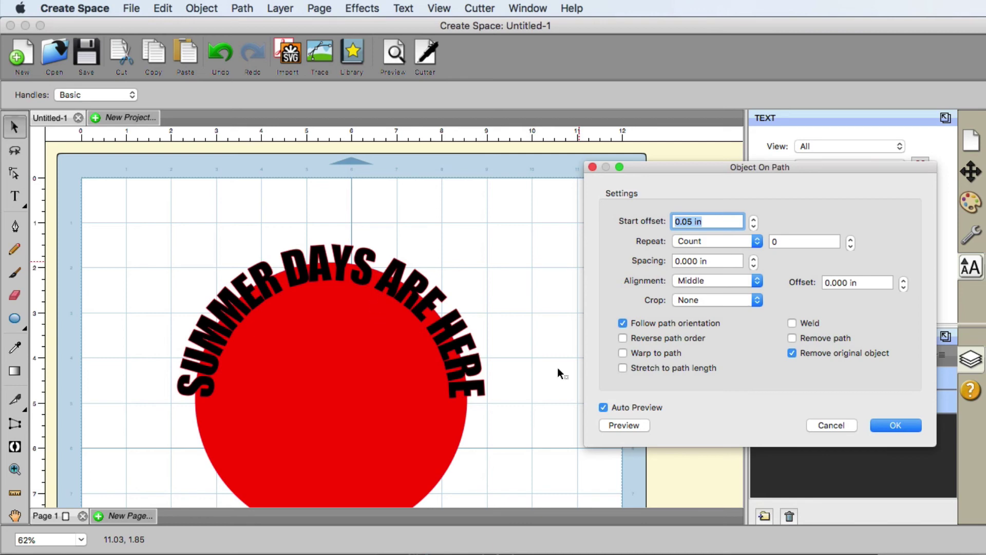
Confirm the Object On Path arch with OK, then select and delete the red circle
click(896, 426)
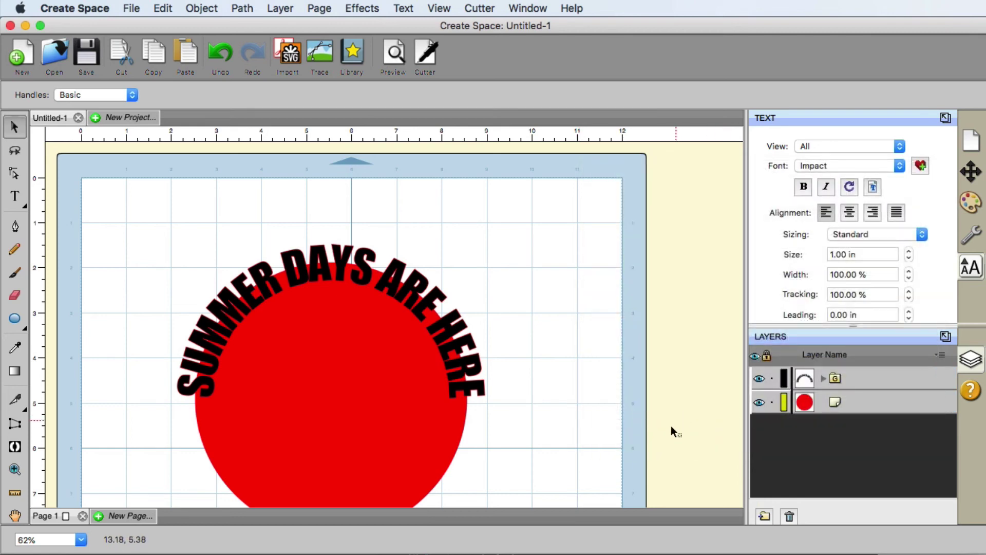
click(414, 437)
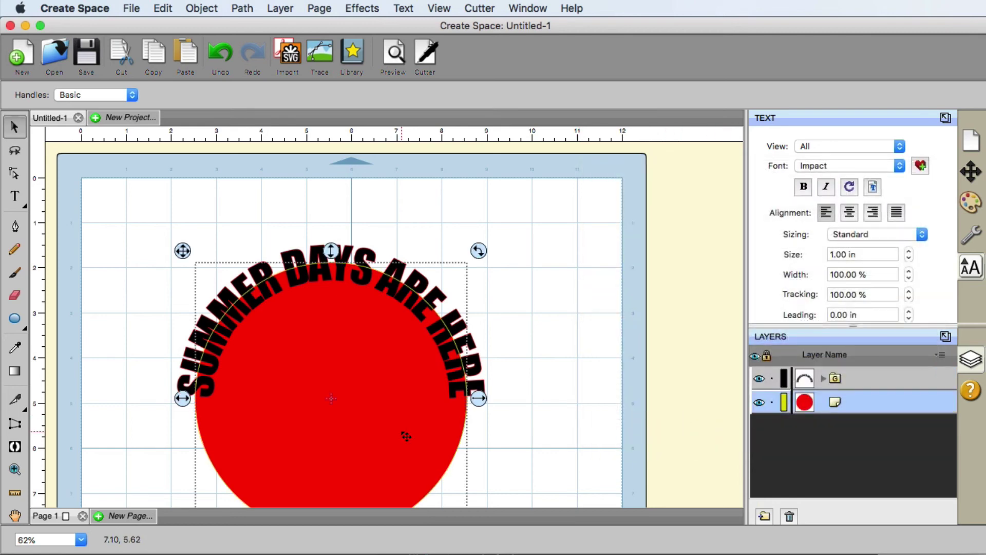
key(Delete)
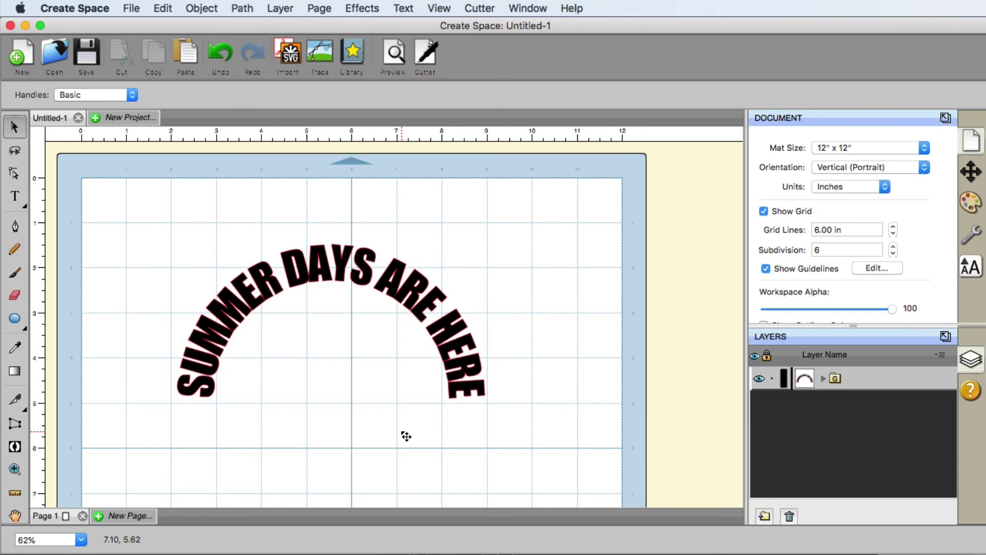